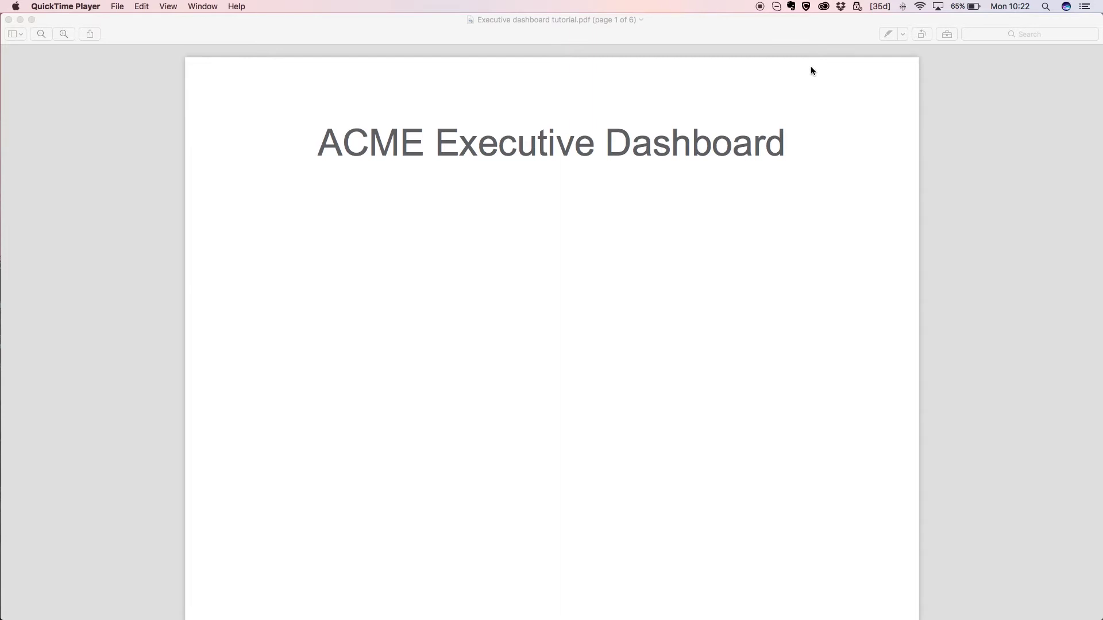
{"action": "scroll", "coordinate": [300, 157], "scroll_direction": "down", "scroll_amount": 1}
{"action": "scroll", "coordinate": [301, 154], "scroll_direction": "down", "scroll_amount": 5}
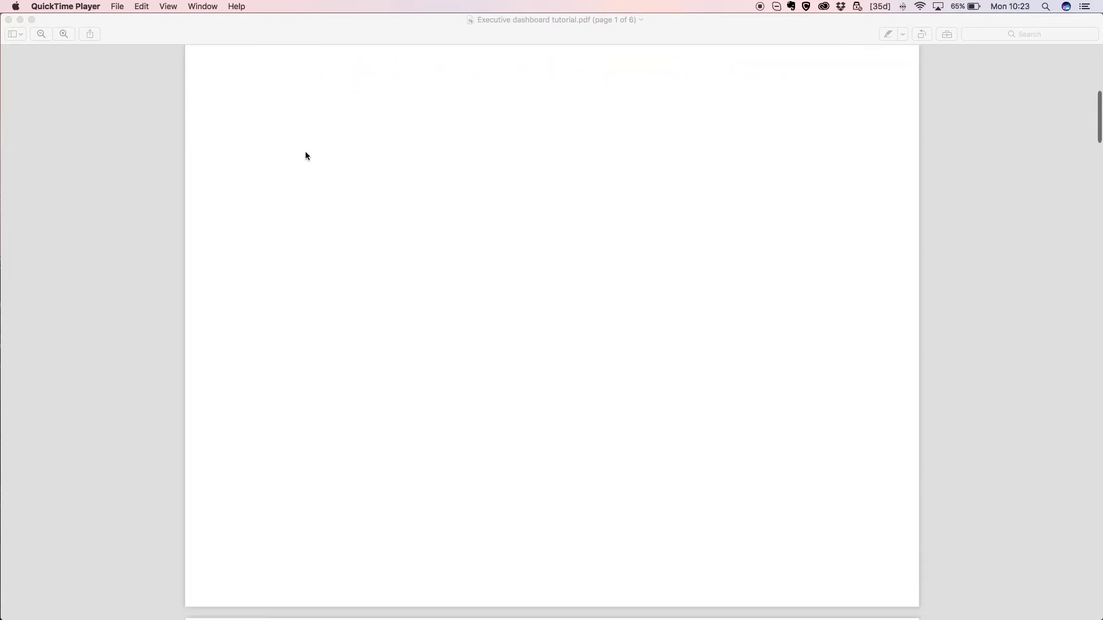
{"action": "scroll", "coordinate": [305, 156], "scroll_direction": "down", "scroll_amount": 2}
{"action": "scroll", "coordinate": [305, 153], "scroll_direction": "down", "scroll_amount": 3}
{"action": "scroll", "coordinate": [305, 153], "scroll_direction": "down", "scroll_amount": 2}
{"action": "scroll", "coordinate": [379, 158], "scroll_direction": "down", "scroll_amount": 3}
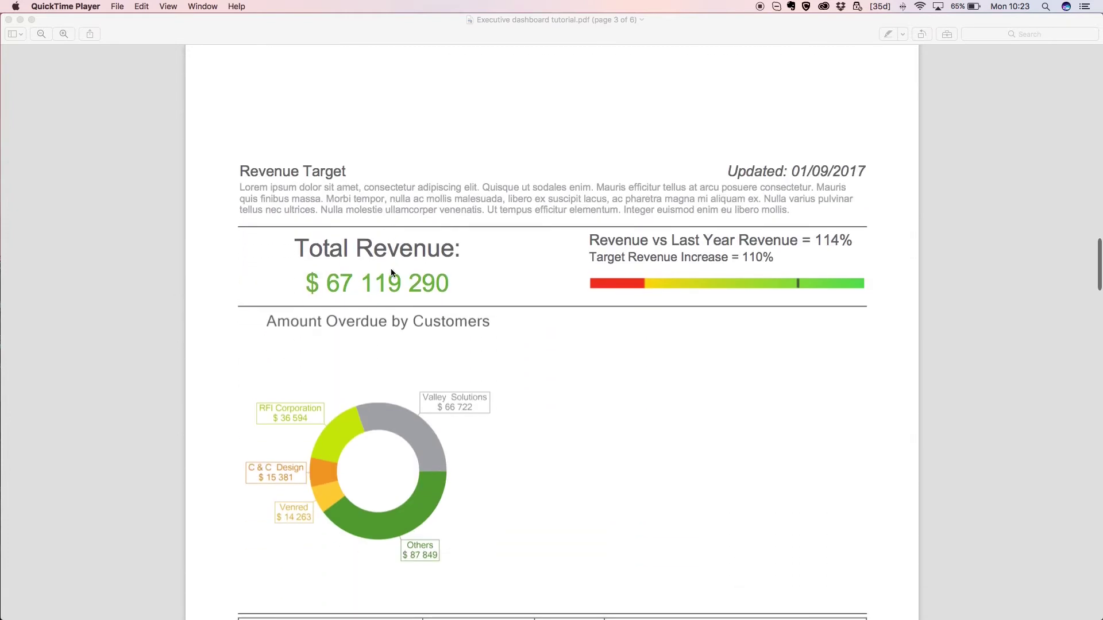
{"action": "scroll", "coordinate": [392, 275], "scroll_direction": "down", "scroll_amount": 1}
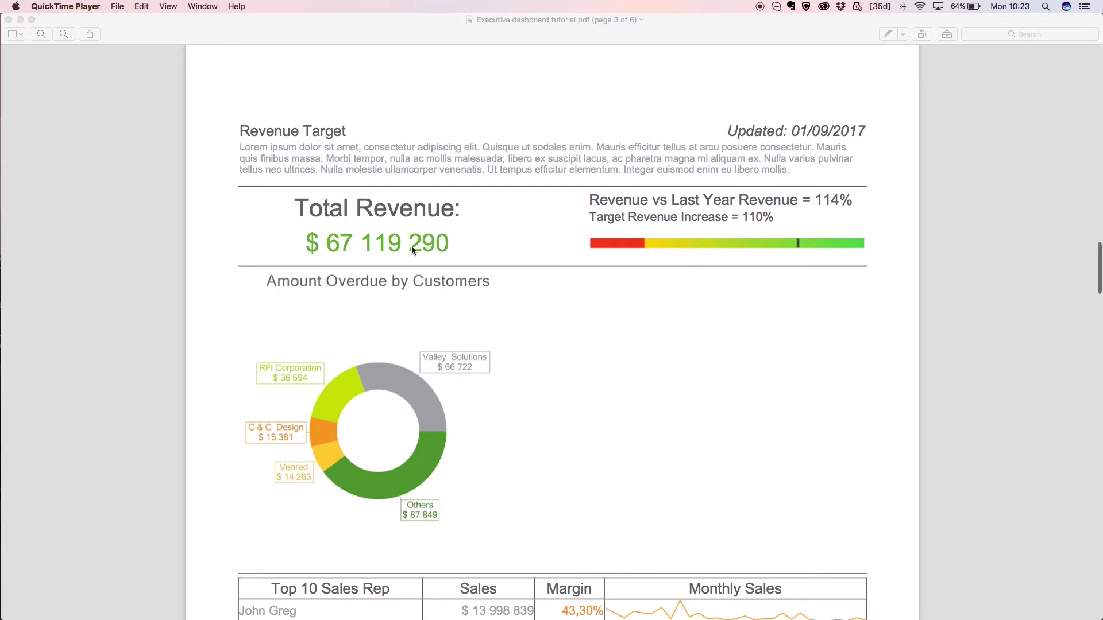
{"action": "scroll", "coordinate": [414, 246], "scroll_direction": "down", "scroll_amount": 2}
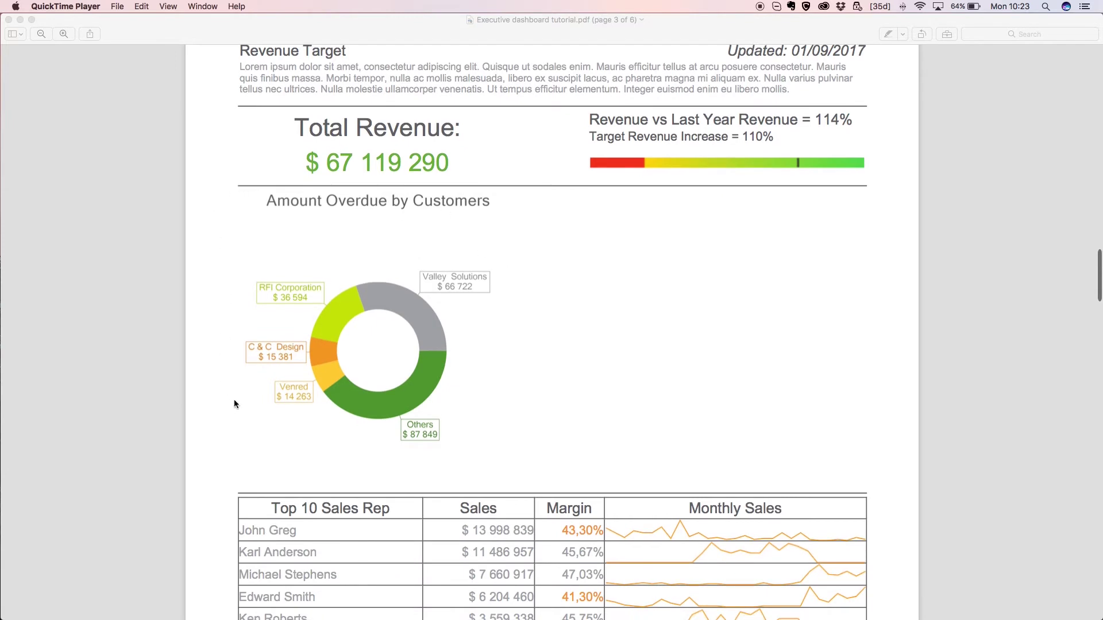
{"action": "scroll", "coordinate": [557, 249], "scroll_direction": "down", "scroll_amount": 4}
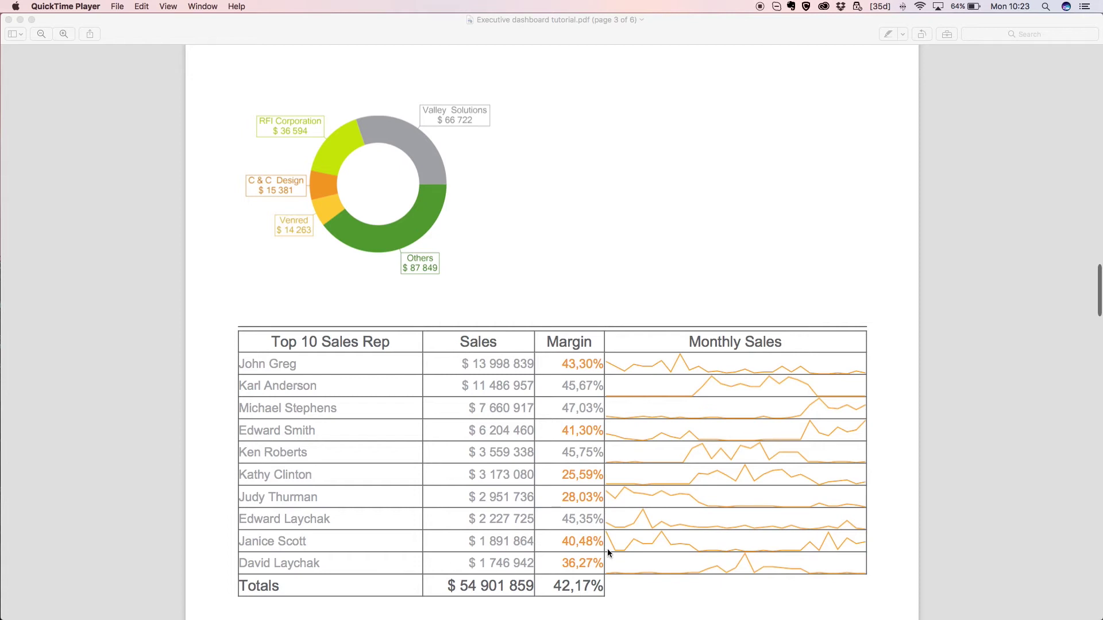
{"action": "scroll", "coordinate": [394, 369], "scroll_direction": "down", "scroll_amount": 3}
{"action": "scroll", "coordinate": [651, 372], "scroll_direction": "down", "scroll_amount": 5}
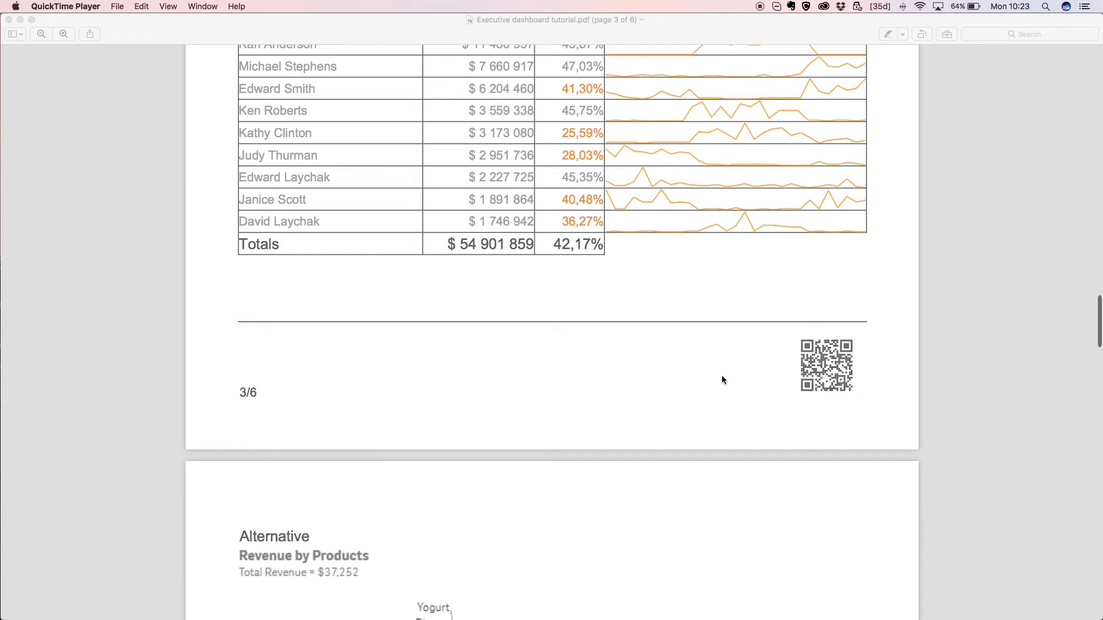
{"action": "scroll", "coordinate": [721, 375], "scroll_direction": "down", "scroll_amount": 2}
{"action": "scroll", "coordinate": [719, 374], "scroll_direction": "down", "scroll_amount": 3}
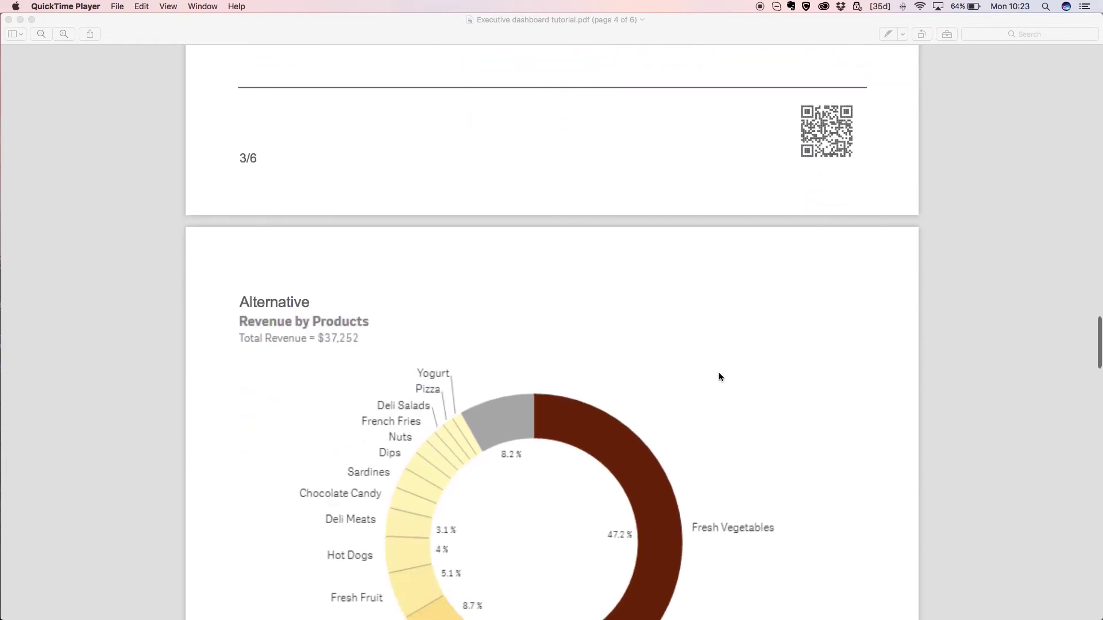
{"action": "scroll", "coordinate": [719, 376], "scroll_direction": "down", "scroll_amount": 2}
{"action": "scroll", "coordinate": [718, 376], "scroll_direction": "down", "scroll_amount": 1}
{"action": "scroll", "coordinate": [719, 375], "scroll_direction": "down", "scroll_amount": 1}
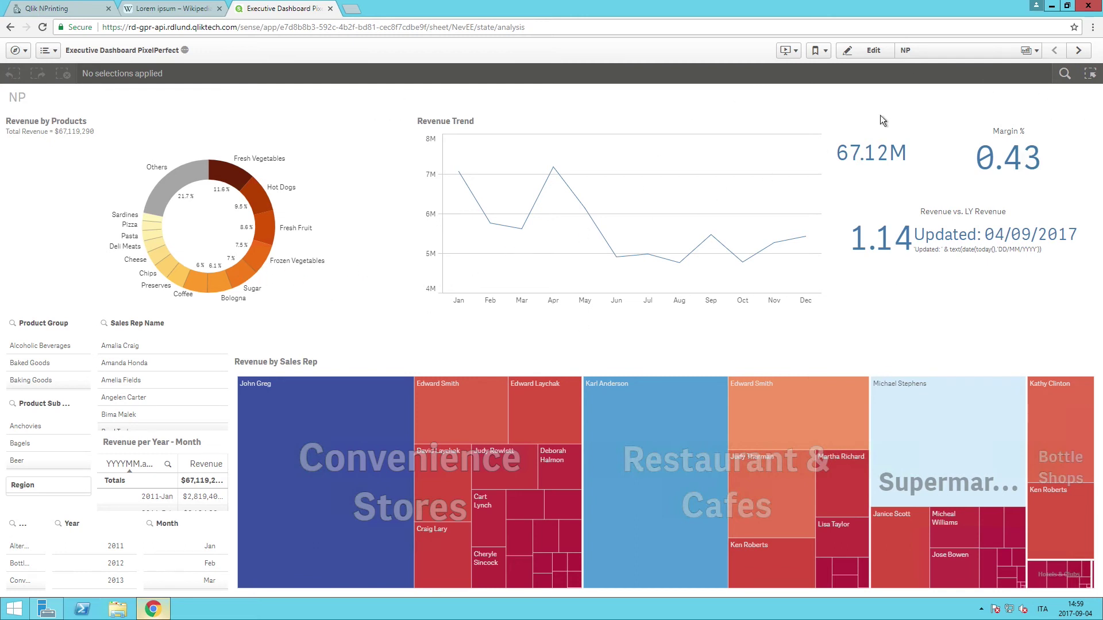
Step: Advance from the NP sheet through KPI Dashboard to the Sales Analysis sheet
{"action": "left_click", "coordinate": [1078, 50]}
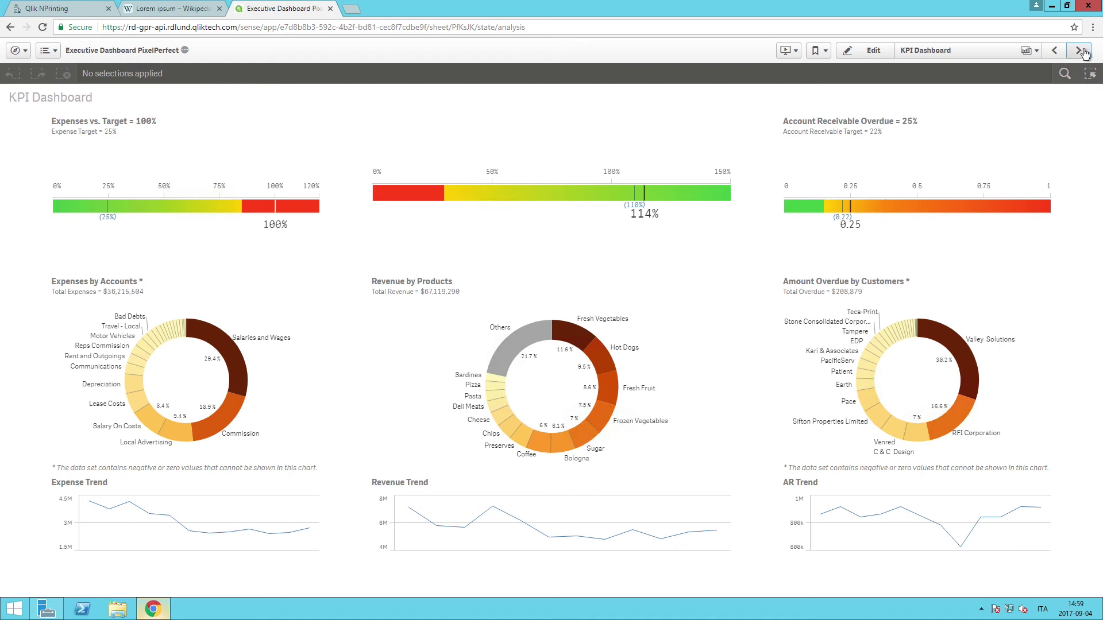
{"action": "left_click", "coordinate": [1081, 51]}
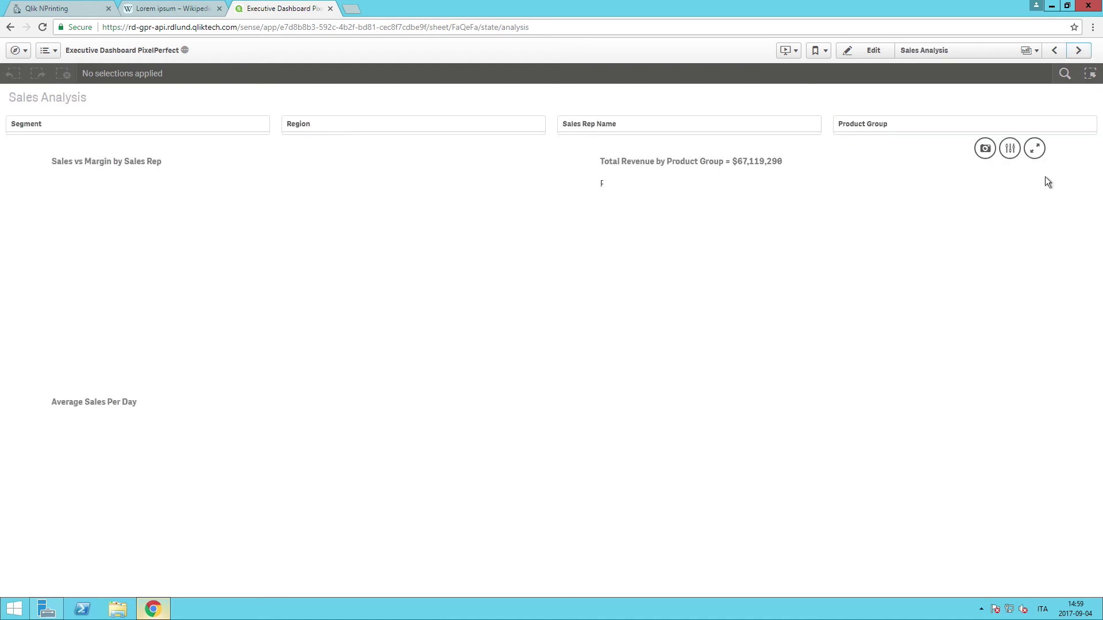